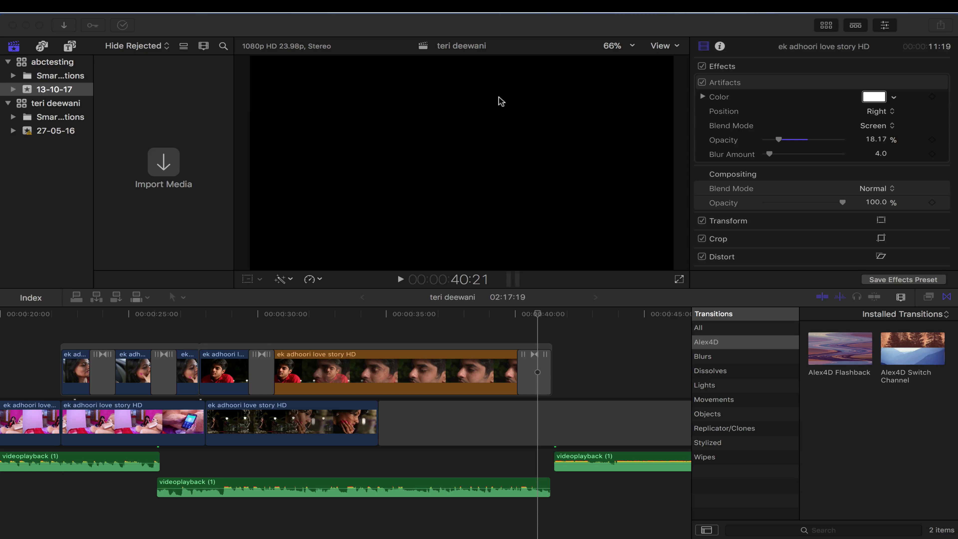
{"action": "left_click", "coordinate": [716, 6]}
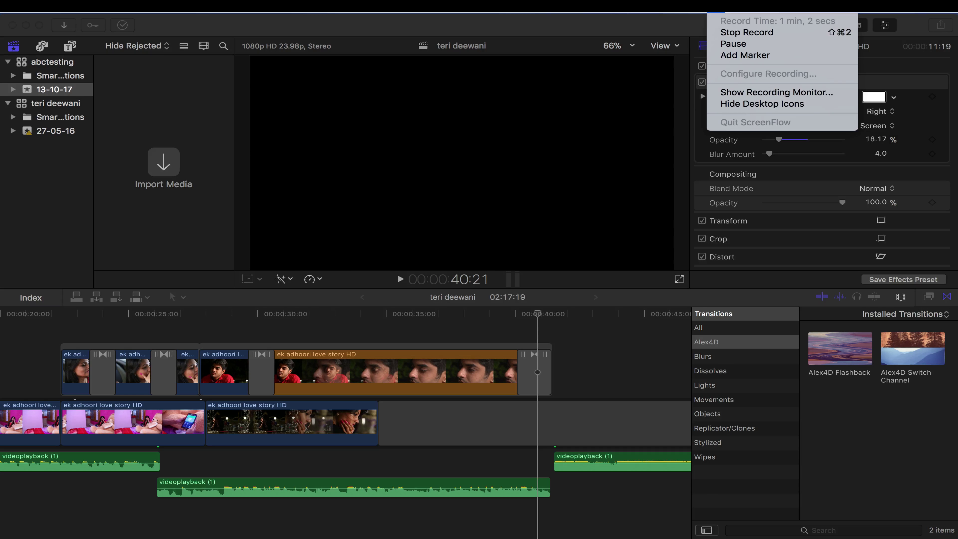
{"action": "left_click", "coordinate": [636, 28]}
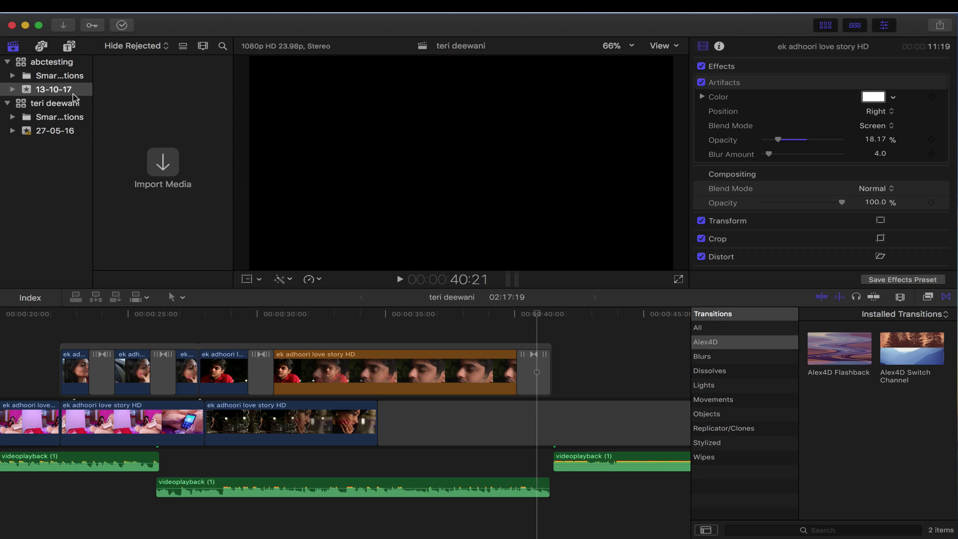
Examine the contents of the abctesting library, its 13-10-17 event and the teri deewani library
{"action": "left_click", "coordinate": [48, 92]}
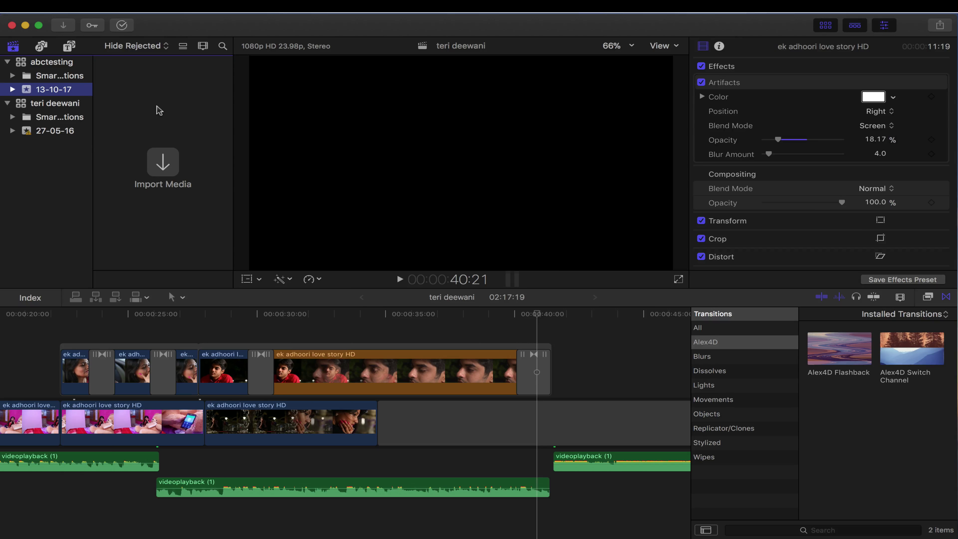
{"action": "left_click", "coordinate": [93, 202]}
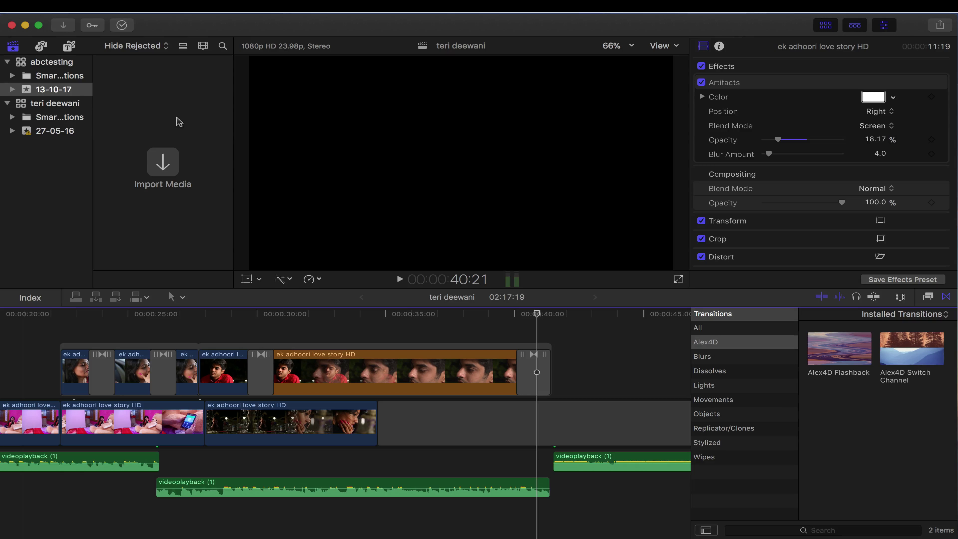
{"action": "left_click", "coordinate": [84, 87]}
{"action": "left_click", "coordinate": [68, 61]}
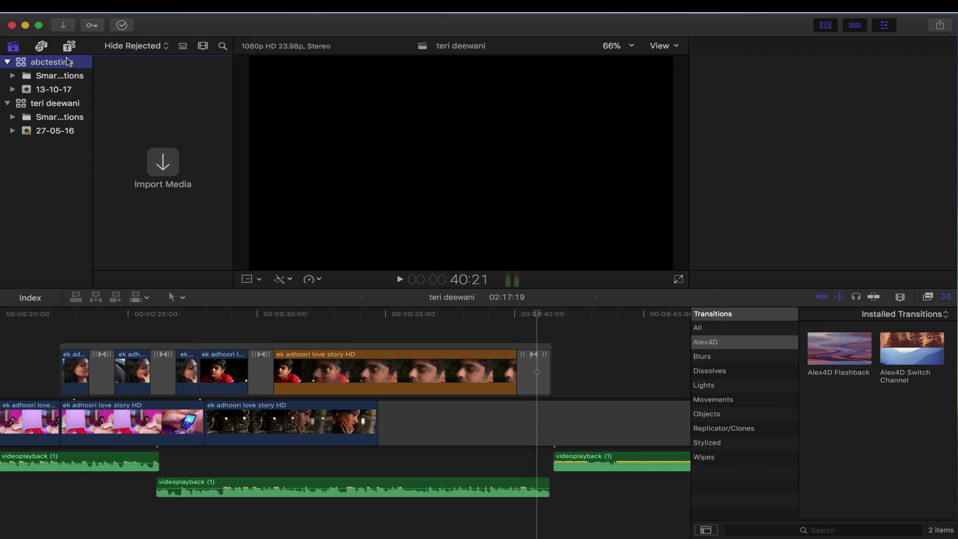
{"action": "left_click", "coordinate": [51, 102]}
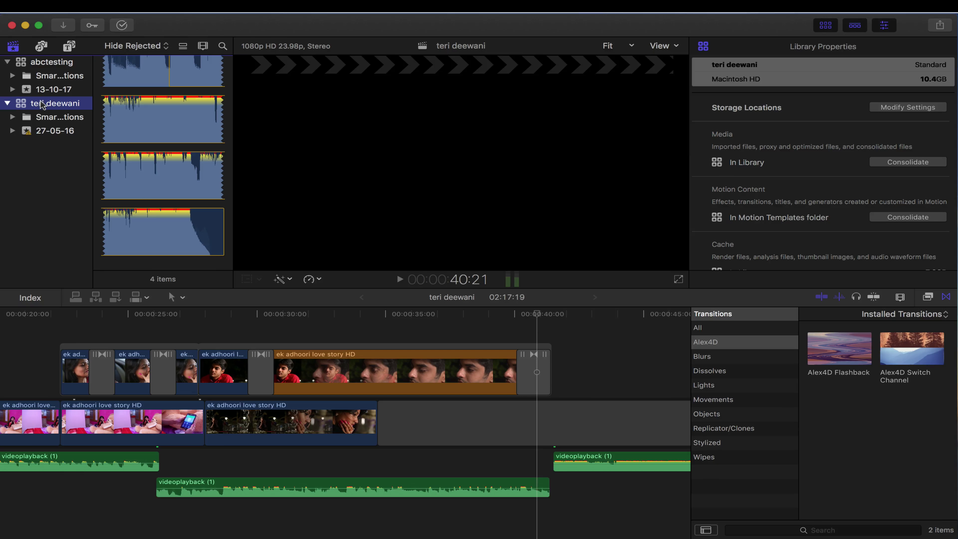
{"action": "left_click", "coordinate": [62, 93]}
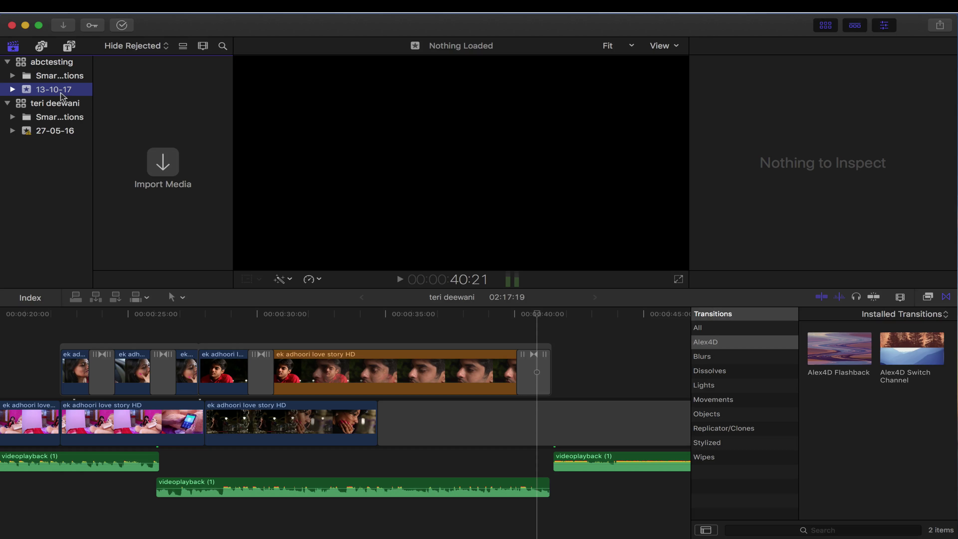
In the teri deewani library, mark a range in the scene 2 clip from about 9:26:13 to 9:49:02
{"action": "left_click", "coordinate": [62, 103]}
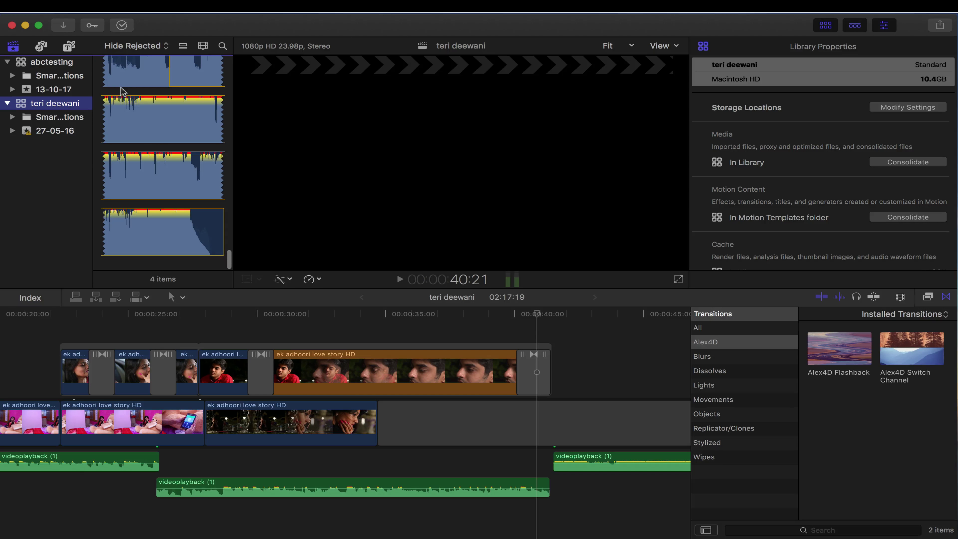
{"action": "scroll", "coordinate": [121, 90], "scroll_direction": "up", "scroll_amount": 10}
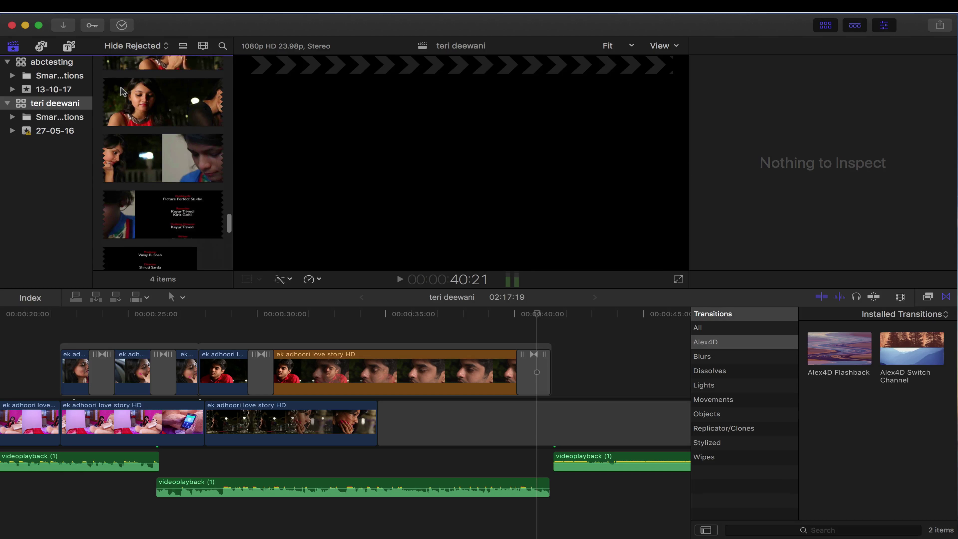
{"action": "scroll", "coordinate": [122, 92], "scroll_direction": "up", "scroll_amount": 10}
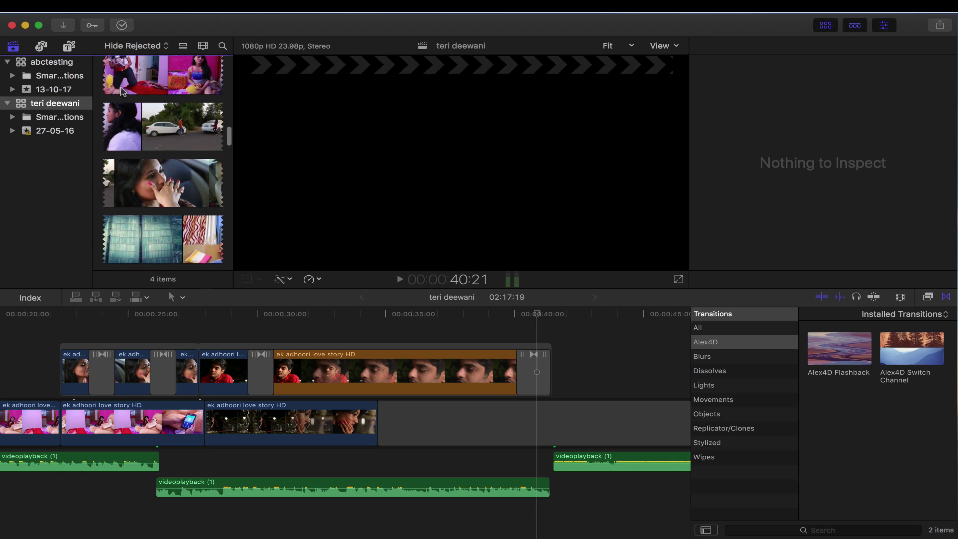
{"action": "scroll", "coordinate": [121, 91], "scroll_direction": "up", "scroll_amount": 5}
{"action": "scroll", "coordinate": [121, 92], "scroll_direction": "down", "scroll_amount": 5}
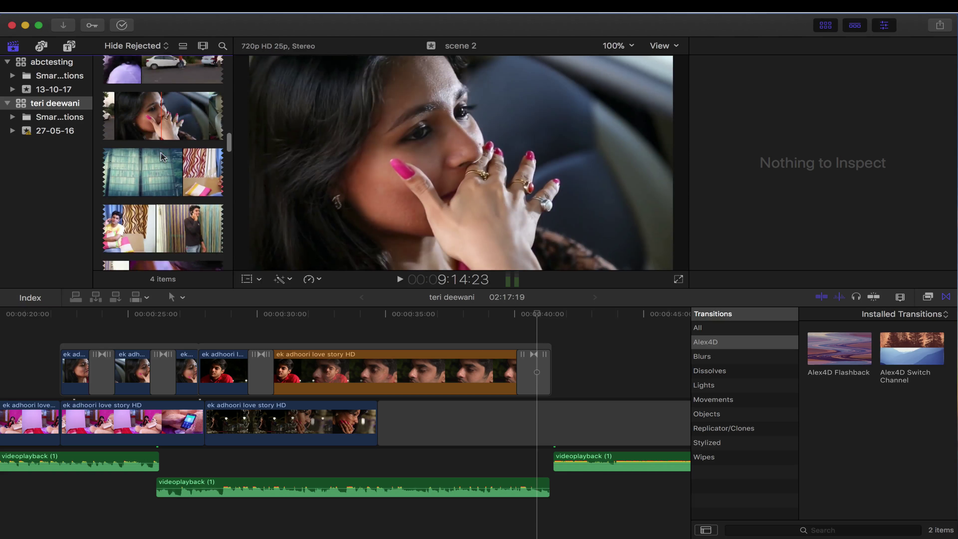
{"action": "scroll", "coordinate": [162, 152], "scroll_direction": "down", "scroll_amount": 3}
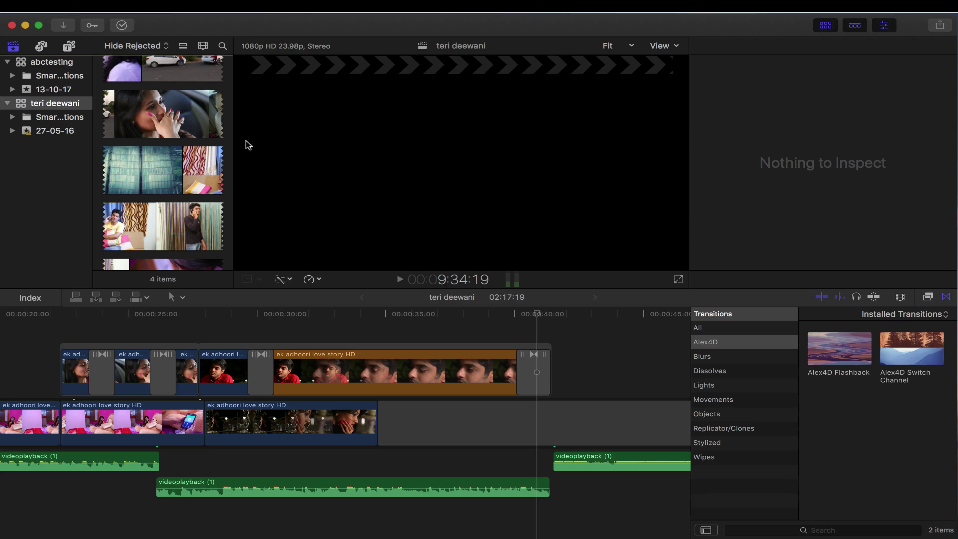
{"action": "left_click", "coordinate": [163, 130]}
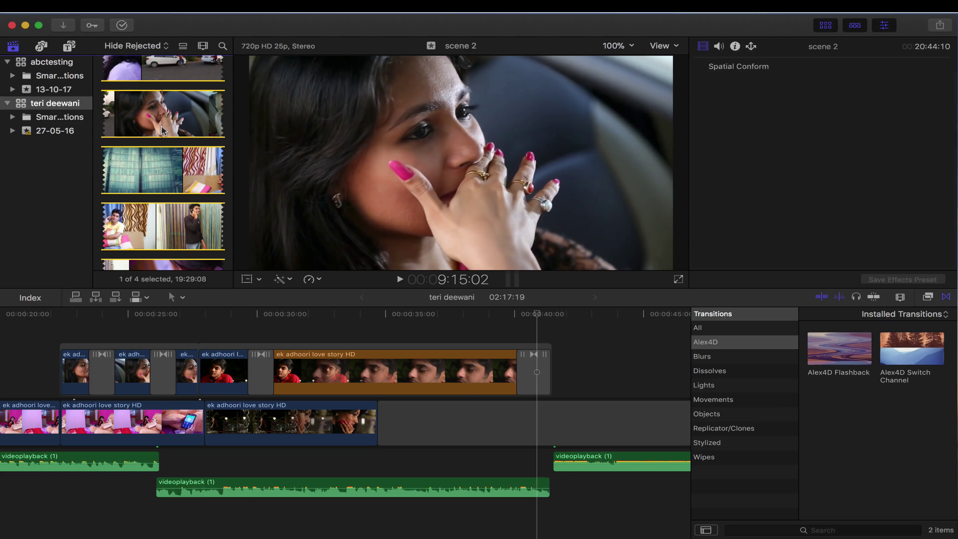
{"action": "left_click", "coordinate": [191, 377]}
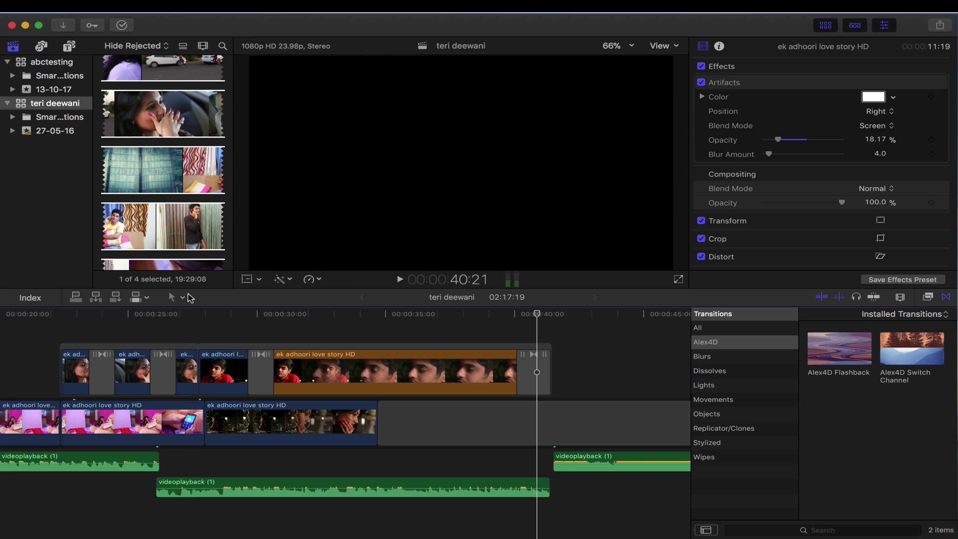
{"action": "left_click", "coordinate": [195, 218]}
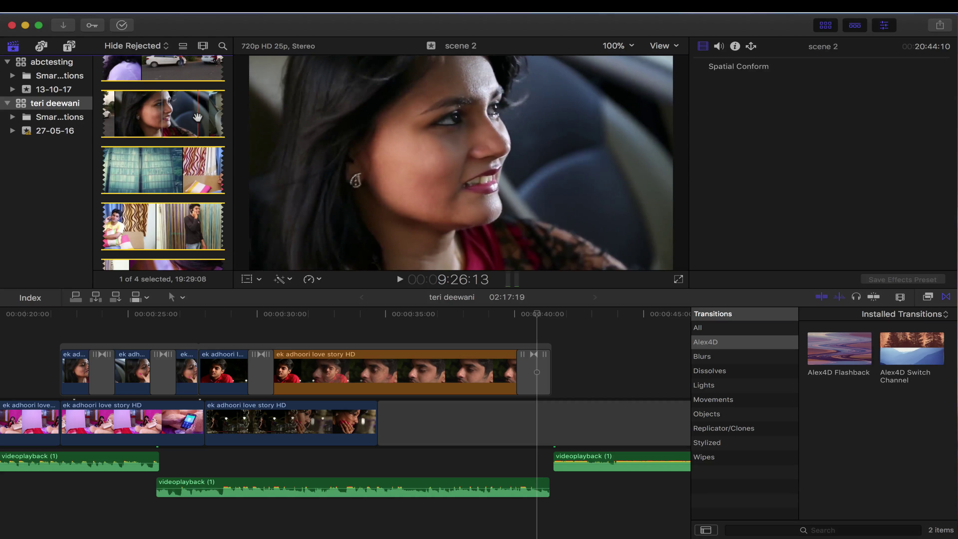
{"action": "left_click", "coordinate": [197, 117]}
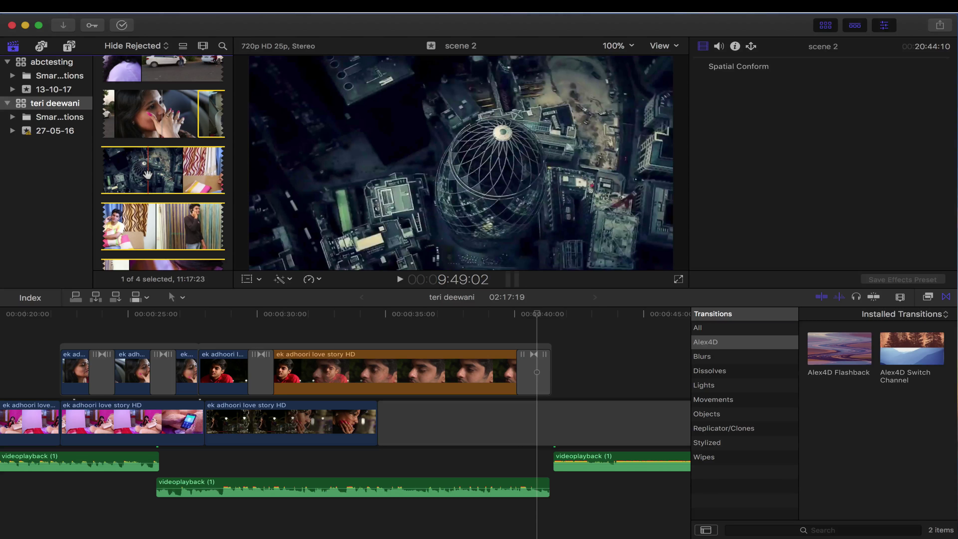
{"action": "key", "text": "o"}
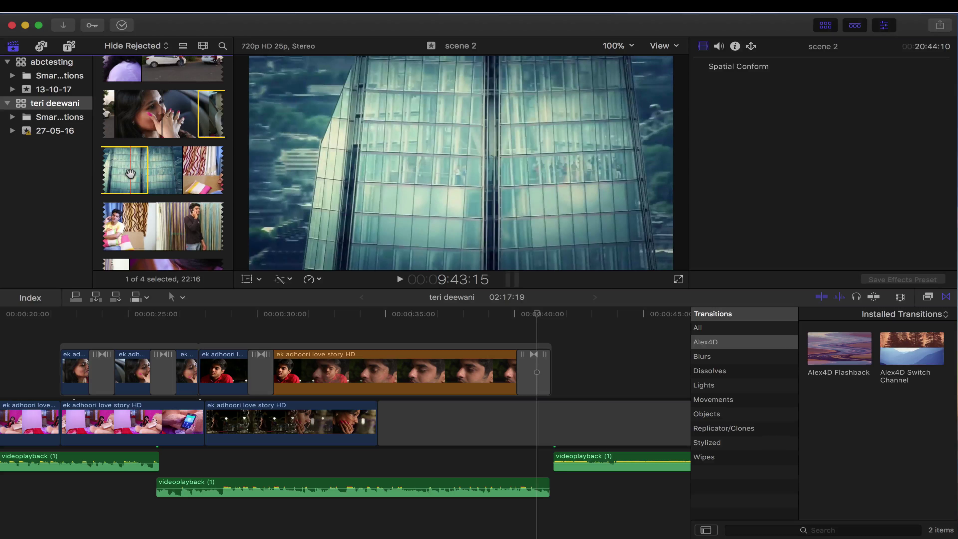
{"action": "left_click", "coordinate": [595, 302]}
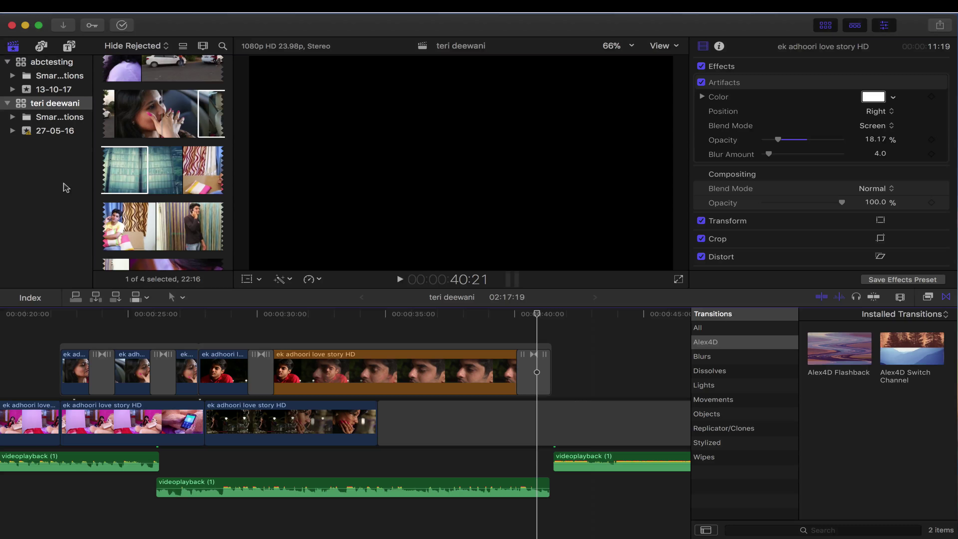
{"action": "left_click", "coordinate": [203, 118]}
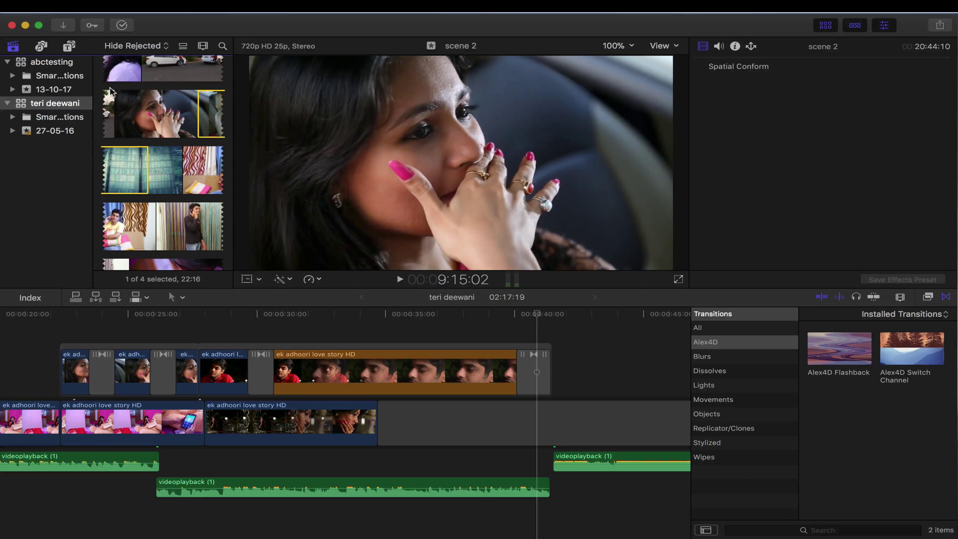
{"action": "left_click", "coordinate": [53, 336]}
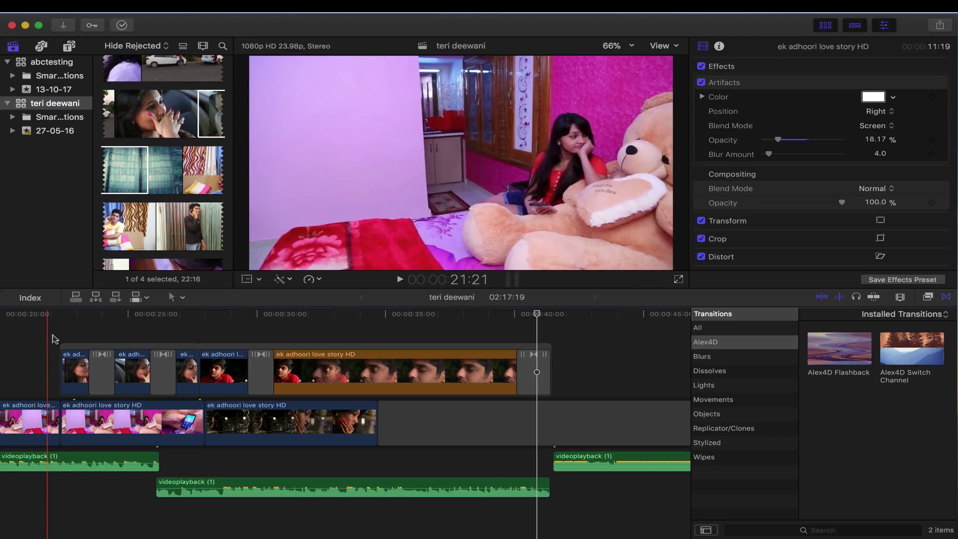
{"action": "left_click", "coordinate": [115, 166]}
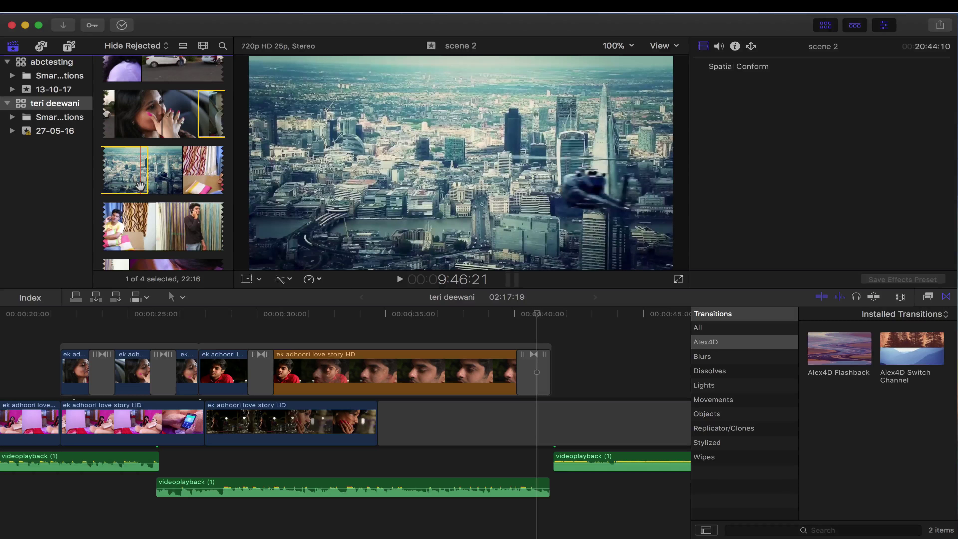
{"action": "left_click", "coordinate": [19, 419]}
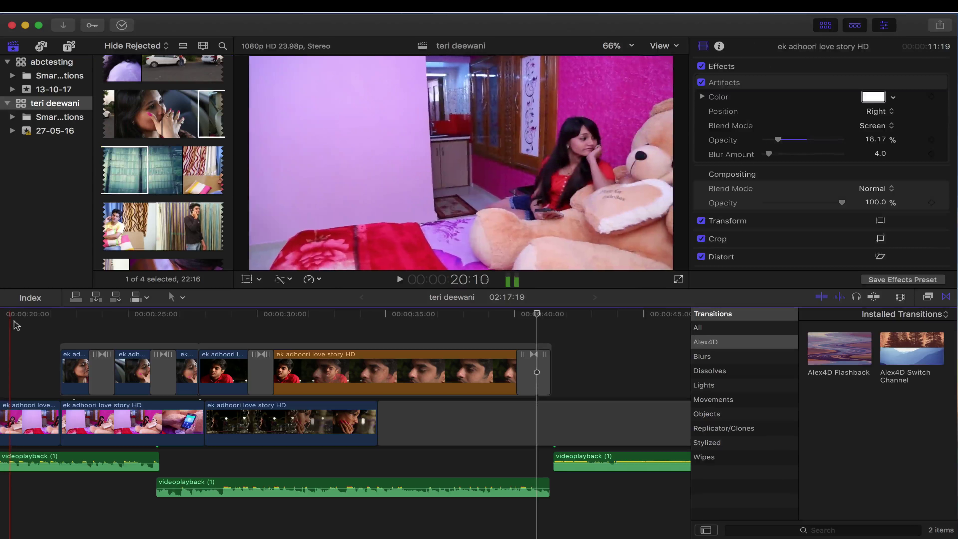
{"action": "left_click", "coordinate": [135, 162]}
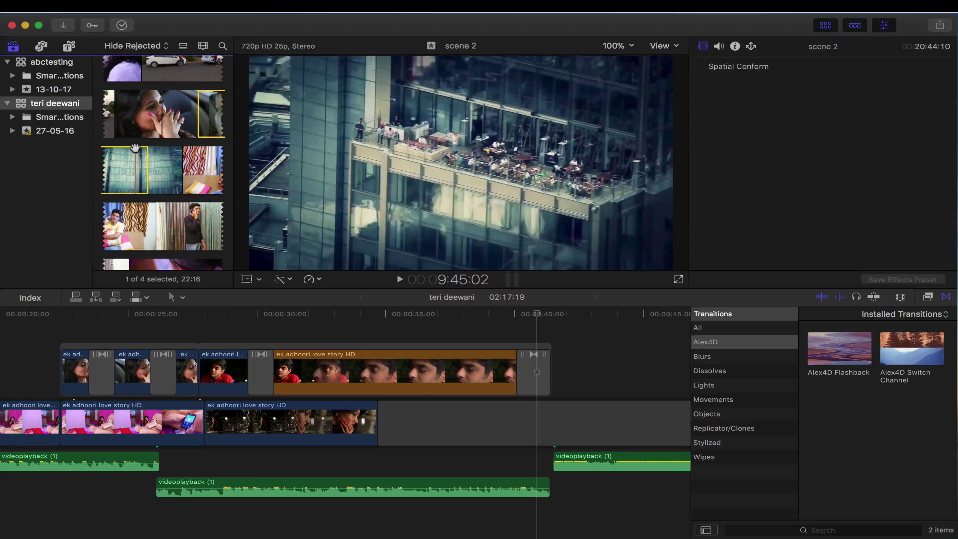
{"action": "left_click", "coordinate": [10, 383]}
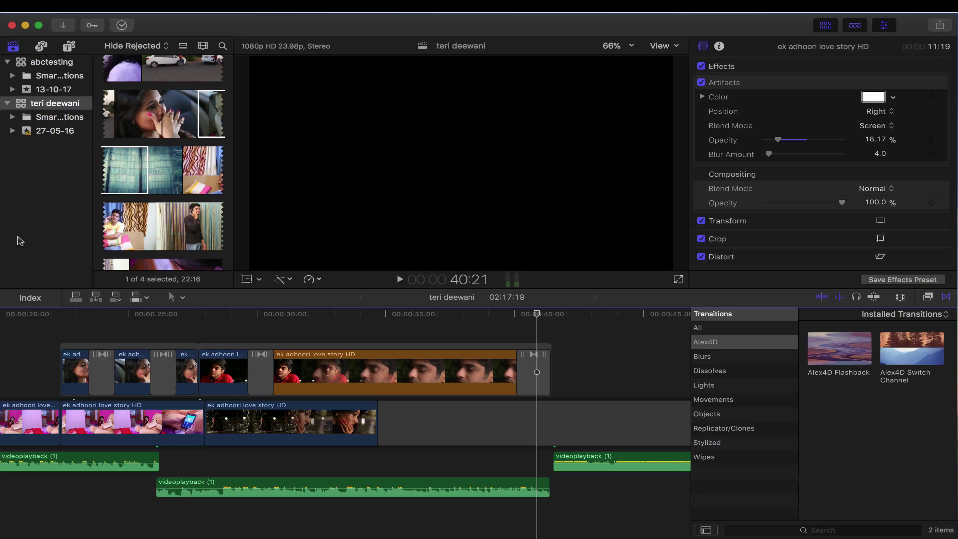
{"action": "left_click", "coordinate": [108, 172]}
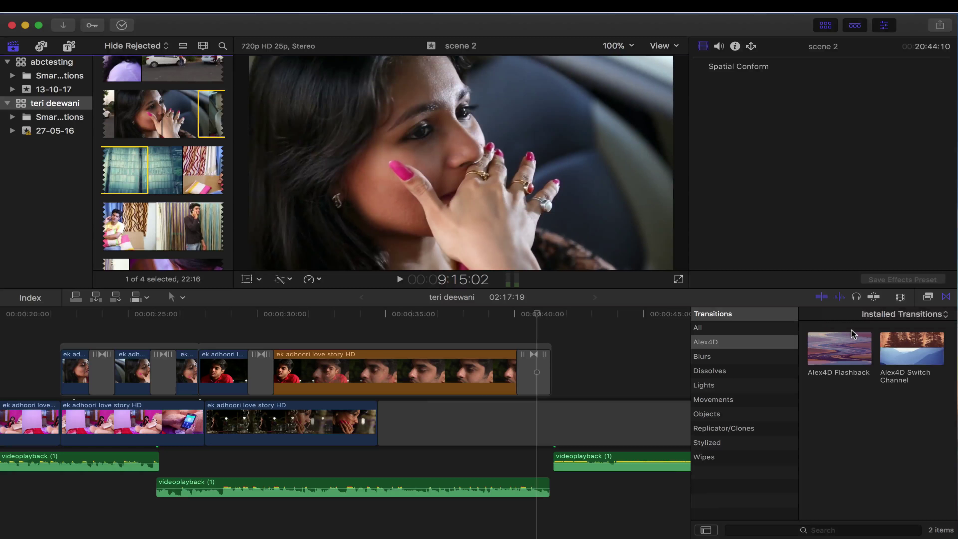
Hide the transitions browser and show it again
{"action": "left_click", "coordinate": [946, 297]}
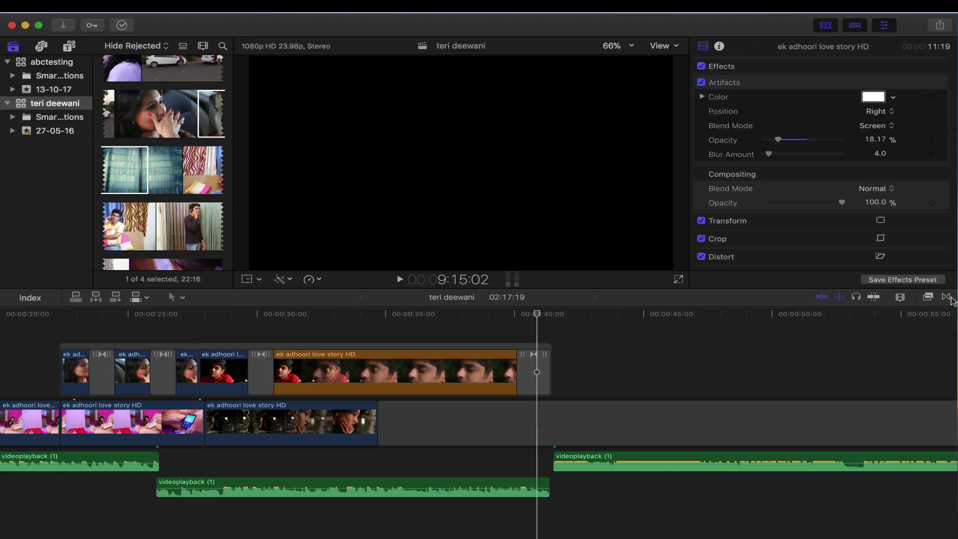
{"action": "left_click", "coordinate": [947, 297]}
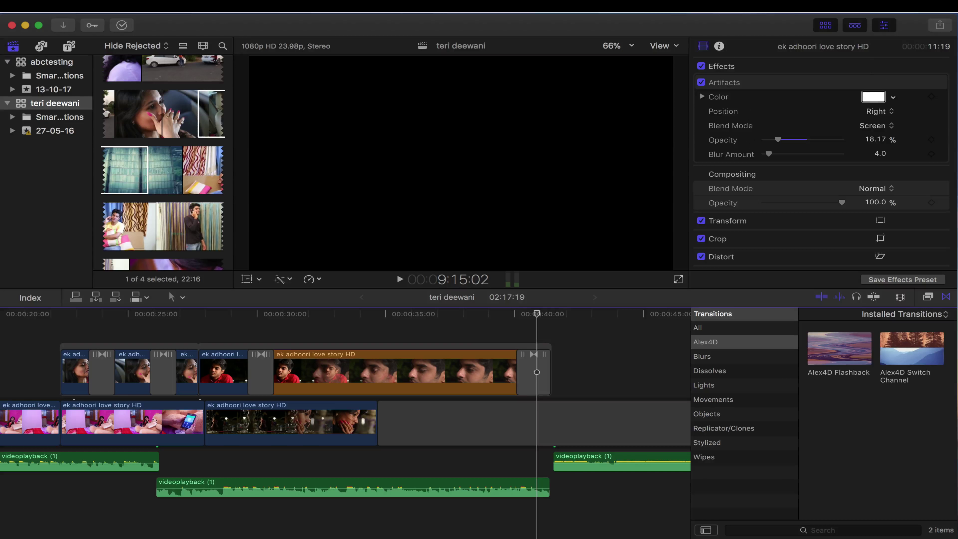
{"action": "left_click", "coordinate": [715, 6]}
{"action": "left_click", "coordinate": [747, 32]}
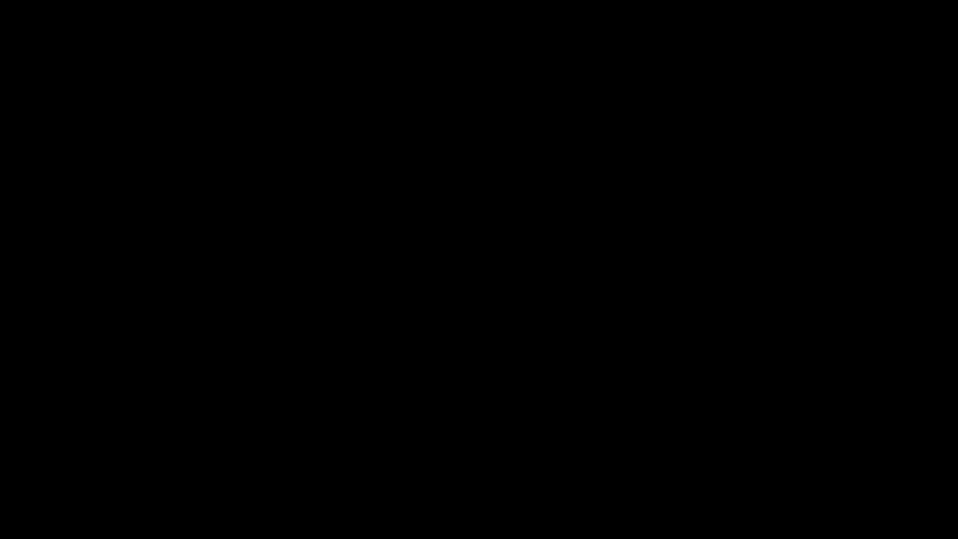